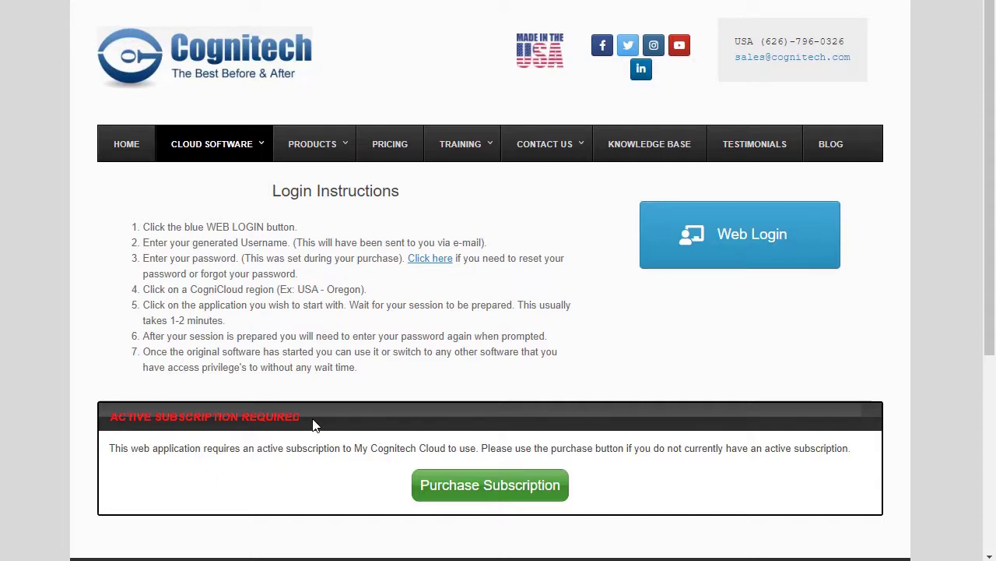
# - Sign in to the Cognitech cloud through the web login, entering the account username and password
pyautogui.click(730, 246)
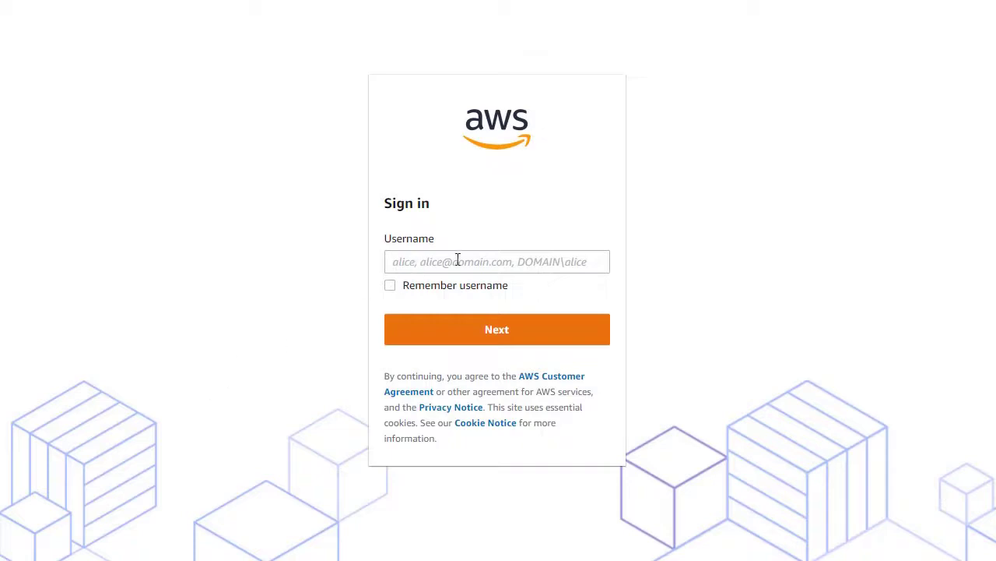
pyautogui.click(594, 262)
pyautogui.write('*****')
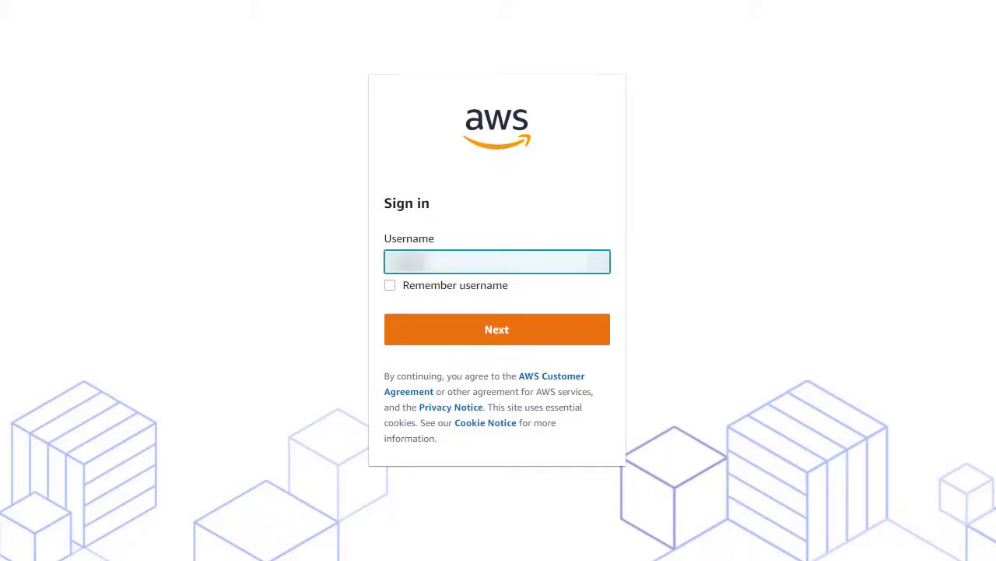
pyautogui.press('Return')
pyautogui.click(482, 327)
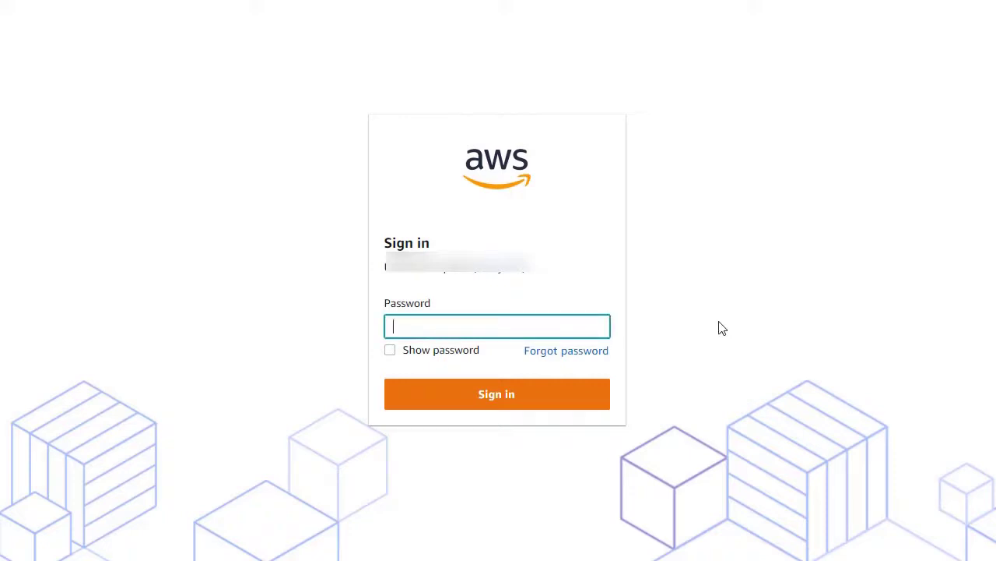
pyautogui.write('*********')
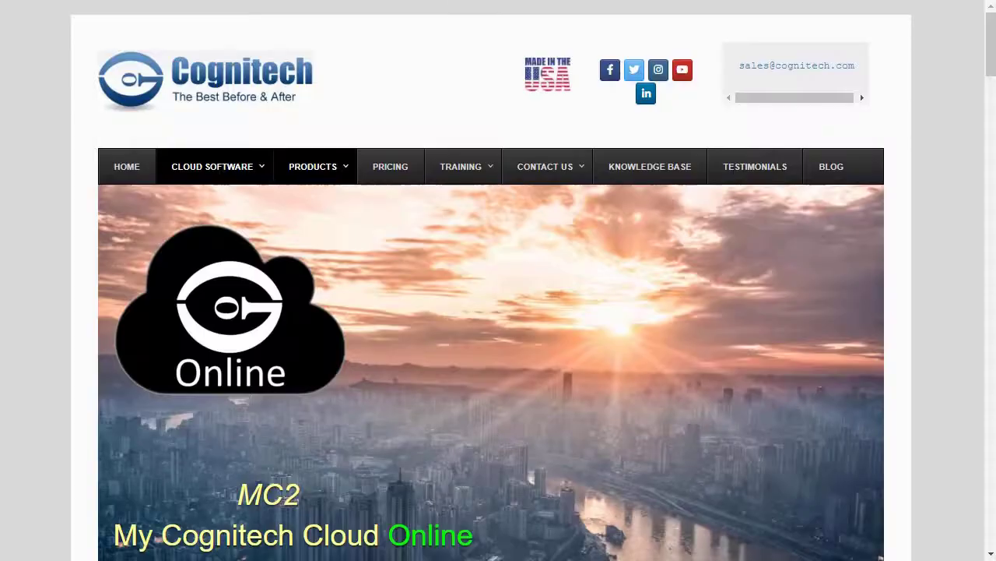
# - Go to the Cloud Overview page and open its forgotten-password page to examine the password reset form
pyautogui.moveTo(230, 175)
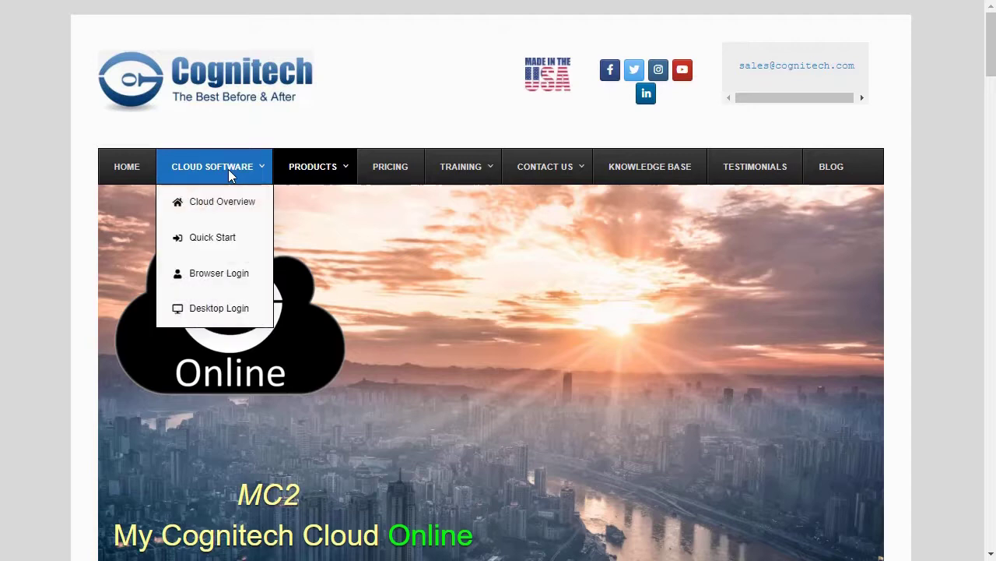
pyautogui.click(223, 201)
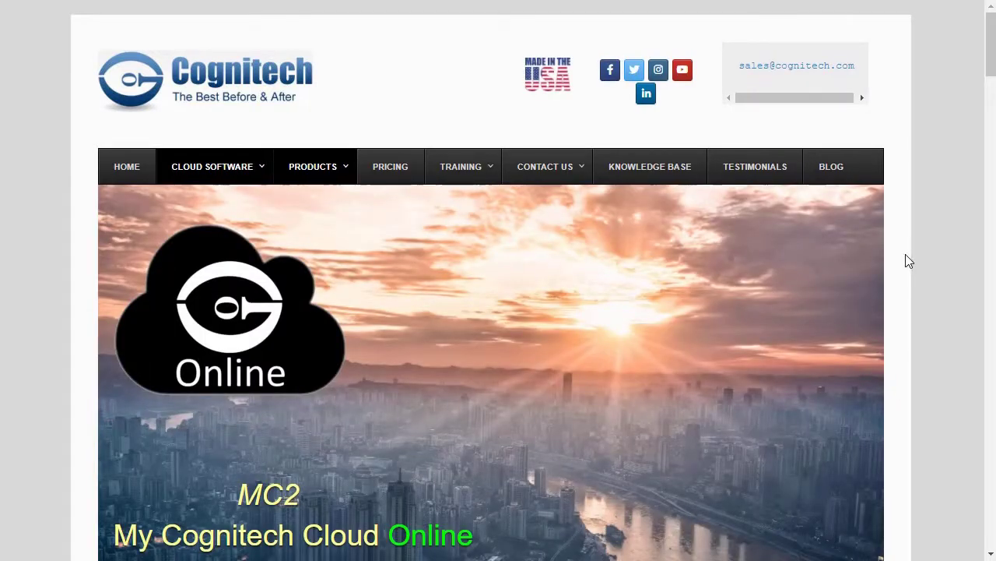
pyautogui.scroll(-4, 905, 261)
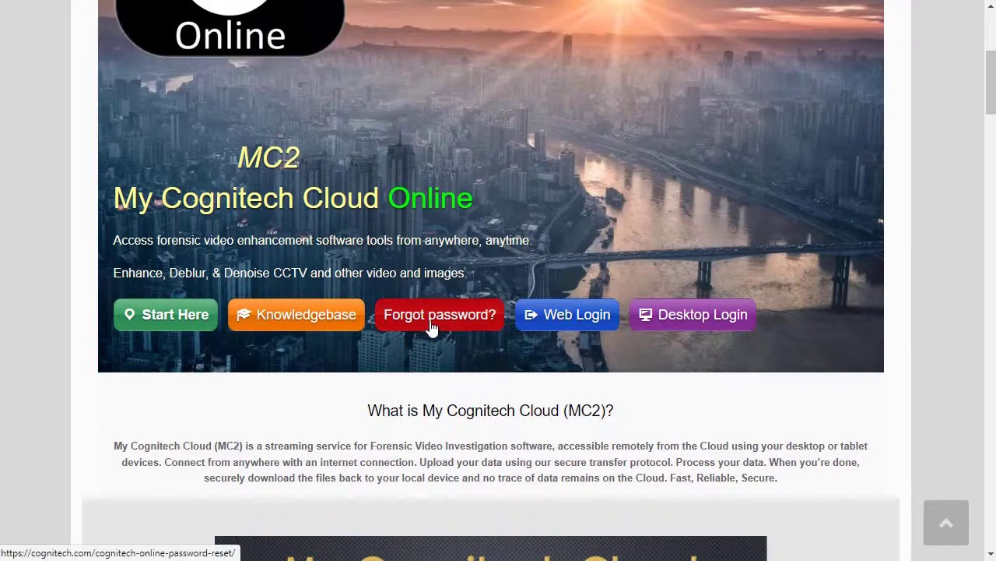
pyautogui.click(449, 329)
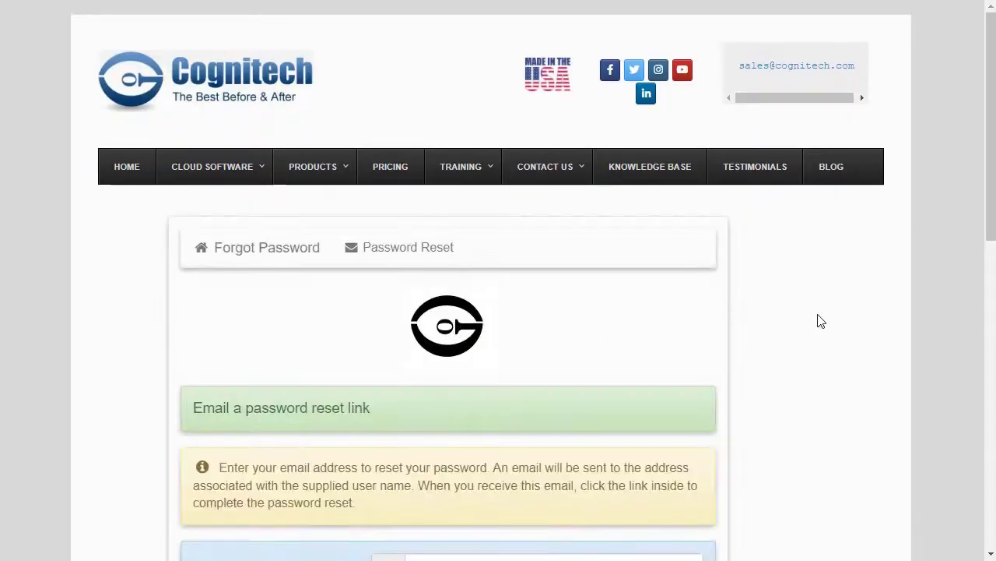
pyautogui.scroll(-2, 818, 320)
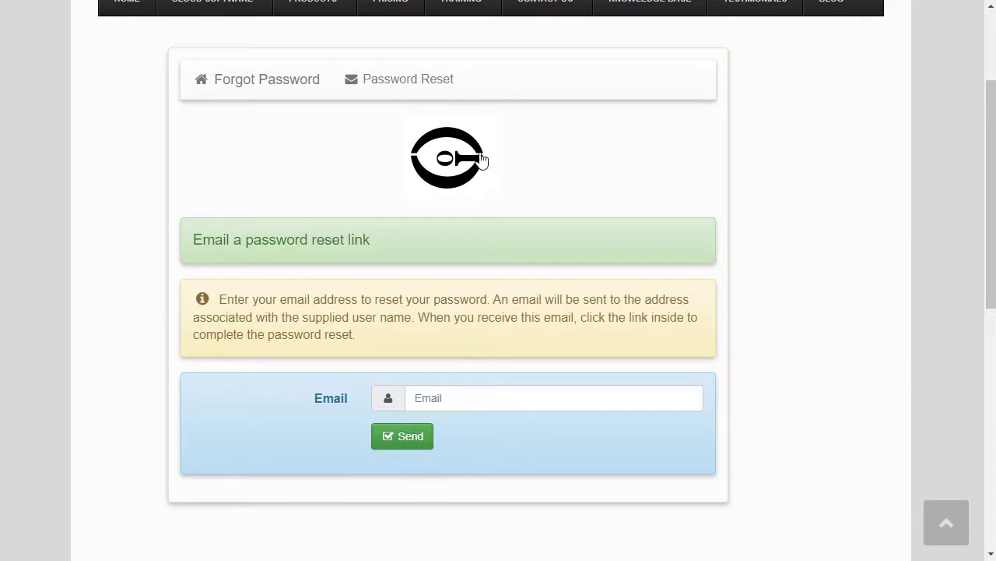
pyautogui.click(427, 87)
pyautogui.scroll(-1, 623, 264)
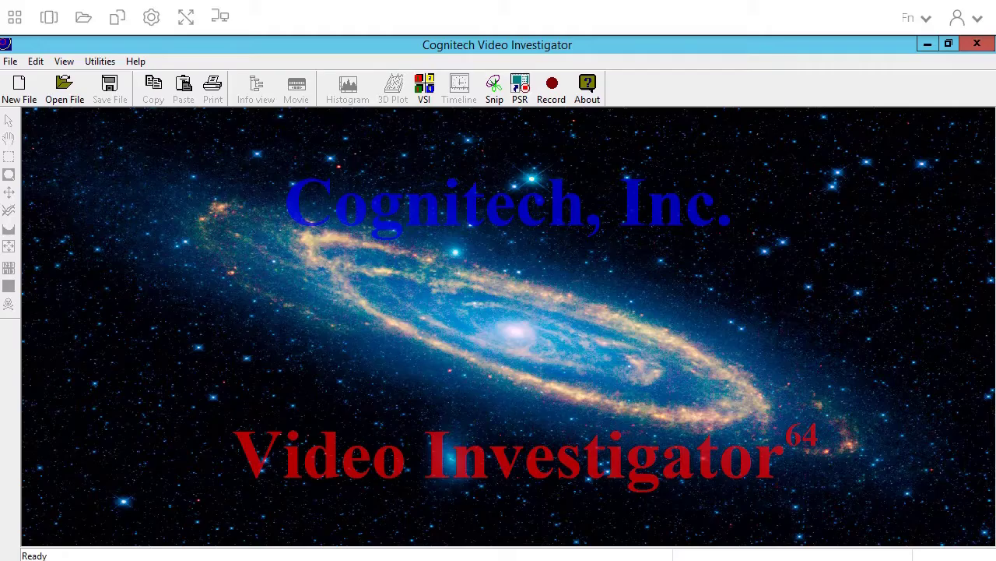
# - In Video Investigator's cloud session, upload the local D-Blur image to the Temporary Files folder in My Files
pyautogui.click(67, 88)
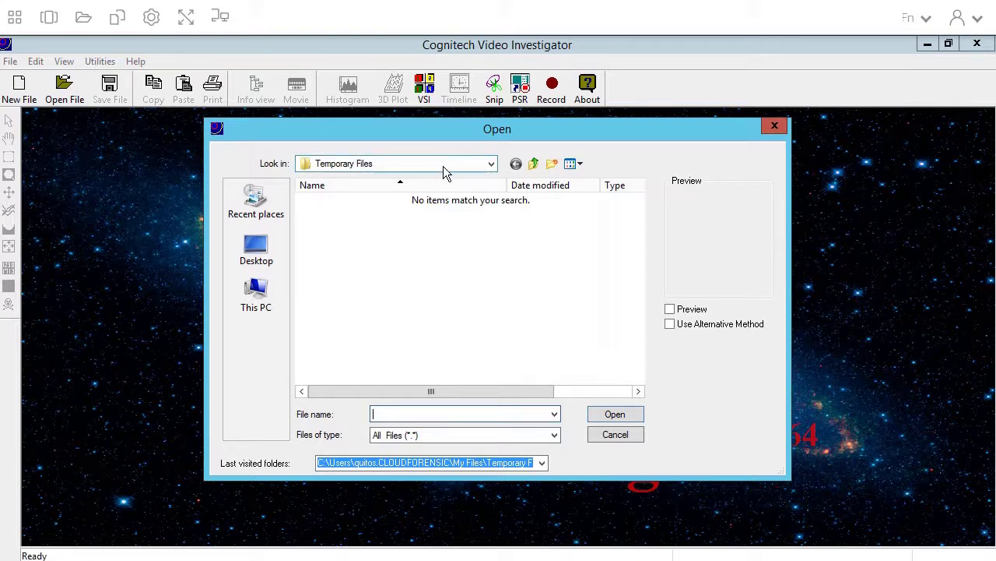
pyautogui.click(83, 23)
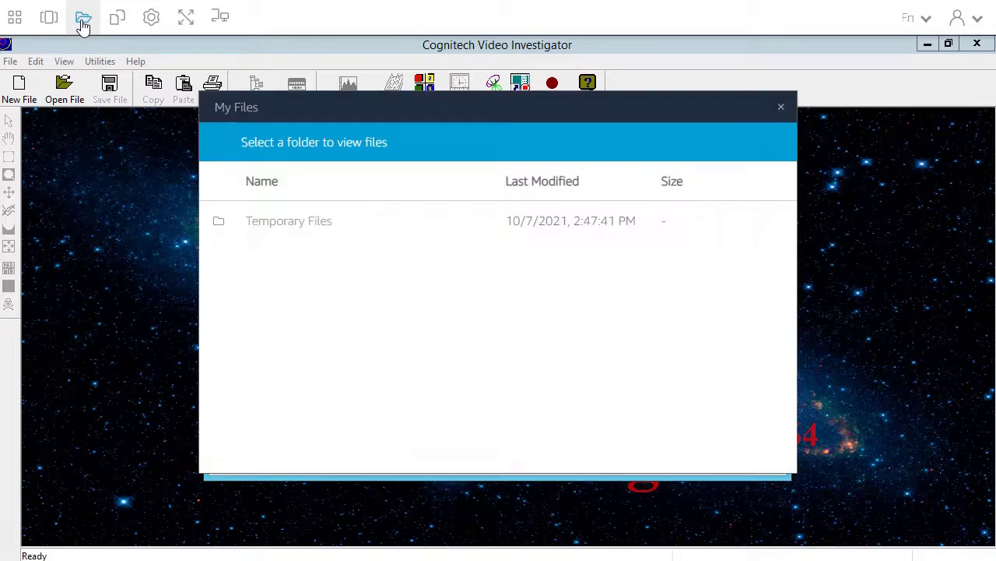
pyautogui.click(285, 226)
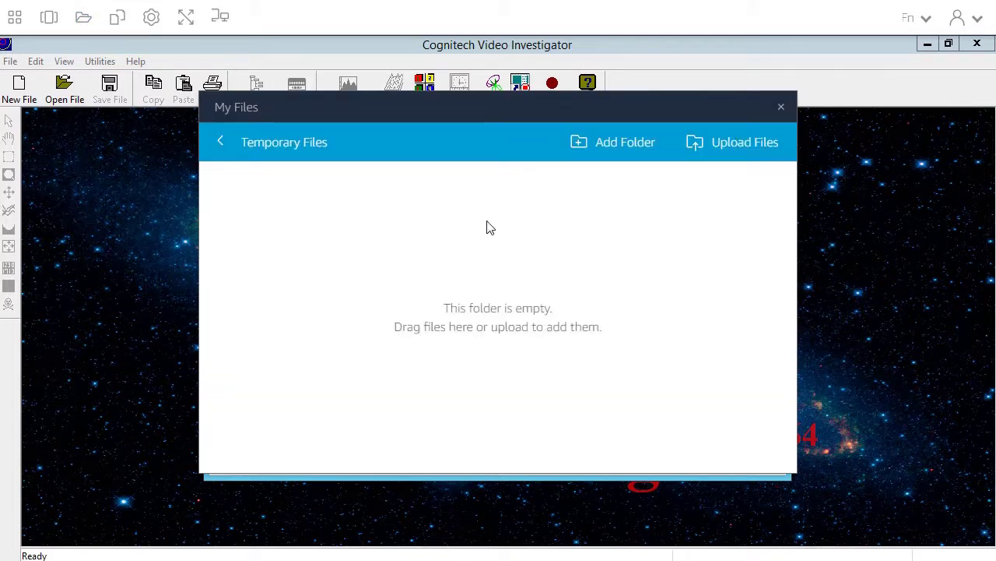
pyautogui.click(735, 145)
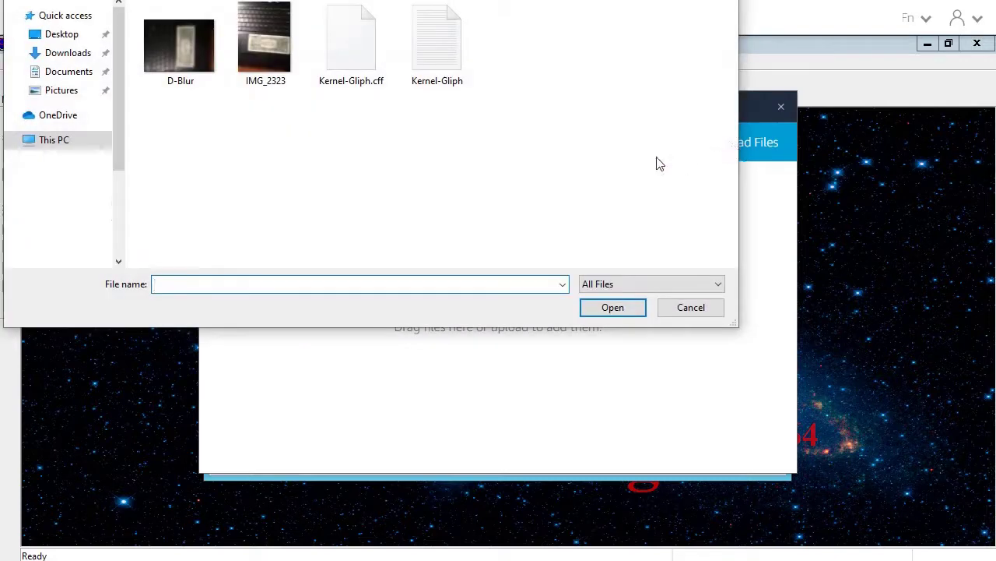
pyautogui.click(175, 64)
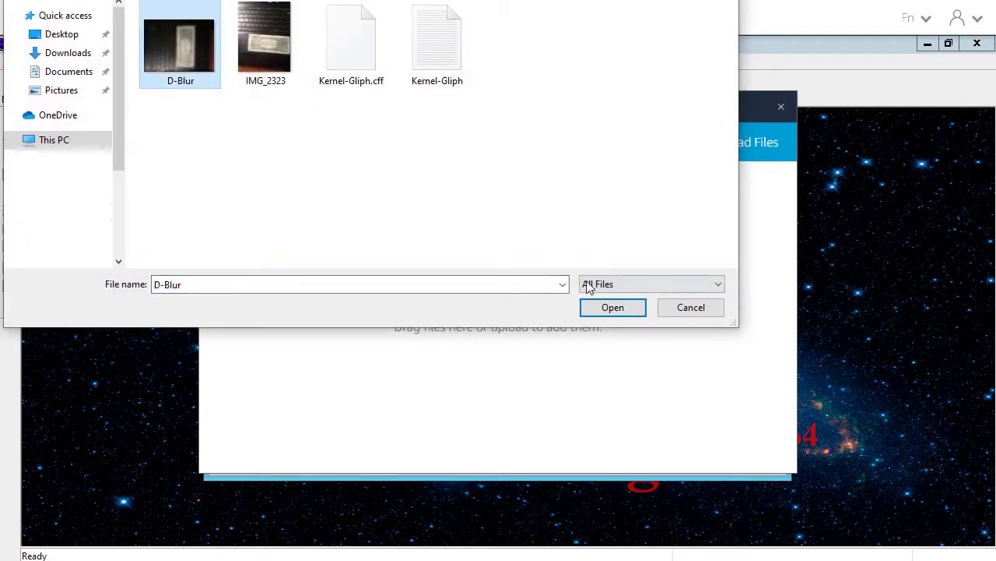
pyautogui.click(611, 307)
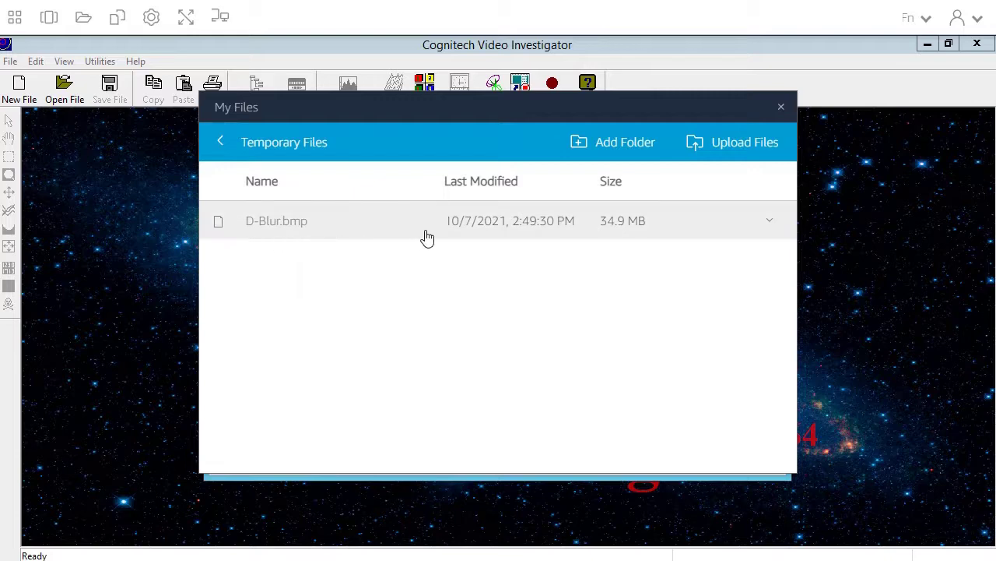
pyautogui.click(782, 109)
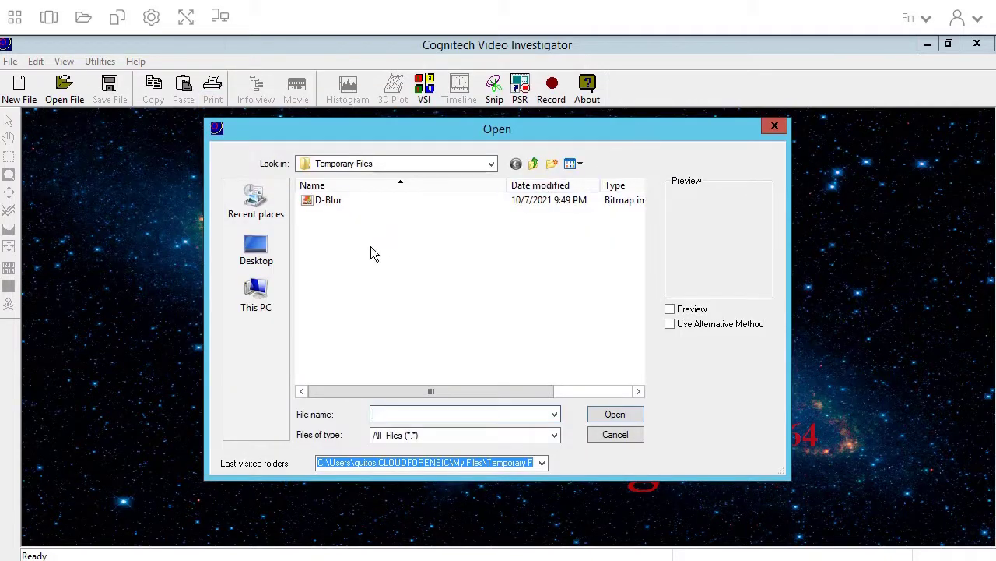
# - Open the D-Blur bitmap from Temporary Files with its preview enabled
pyautogui.click(350, 203)
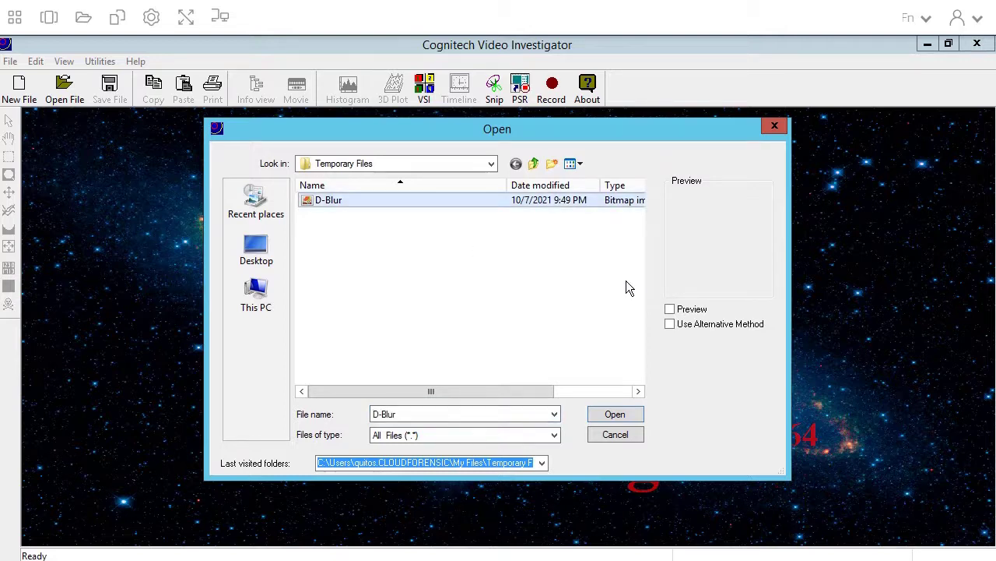
pyautogui.click(670, 310)
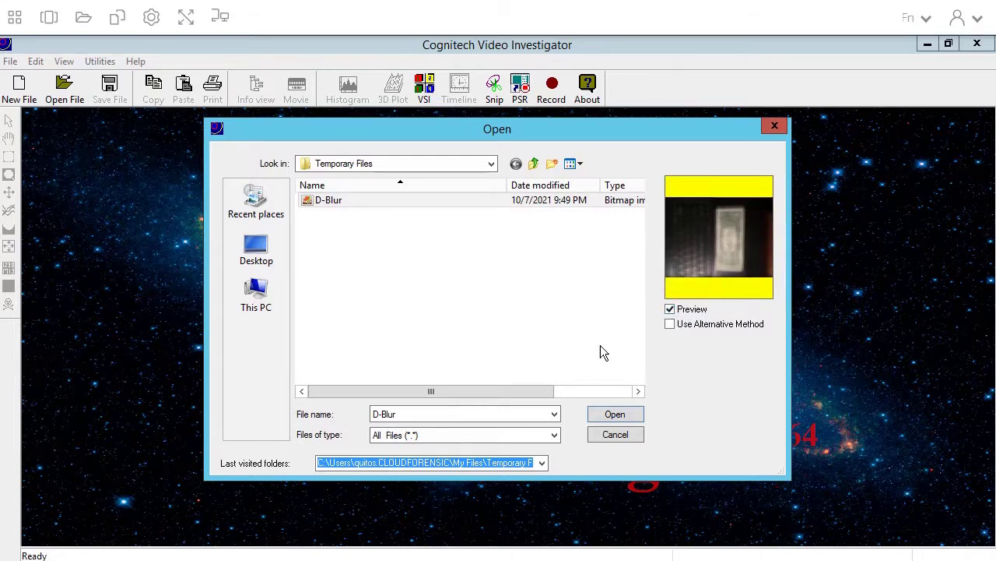
pyautogui.click(624, 411)
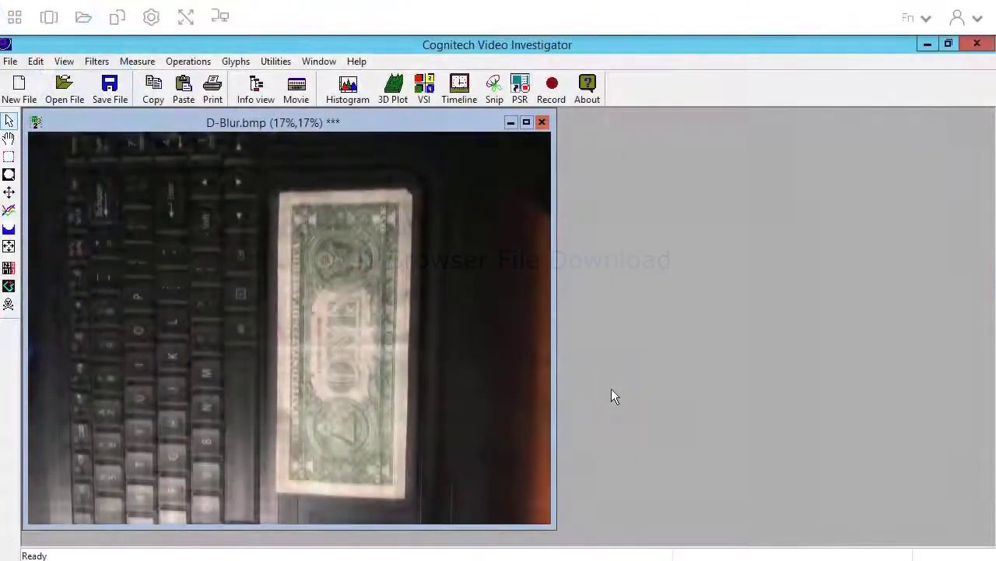
# - Save the processed image in Temporary Files as D-Blurred in JPG format
pyautogui.click(110, 89)
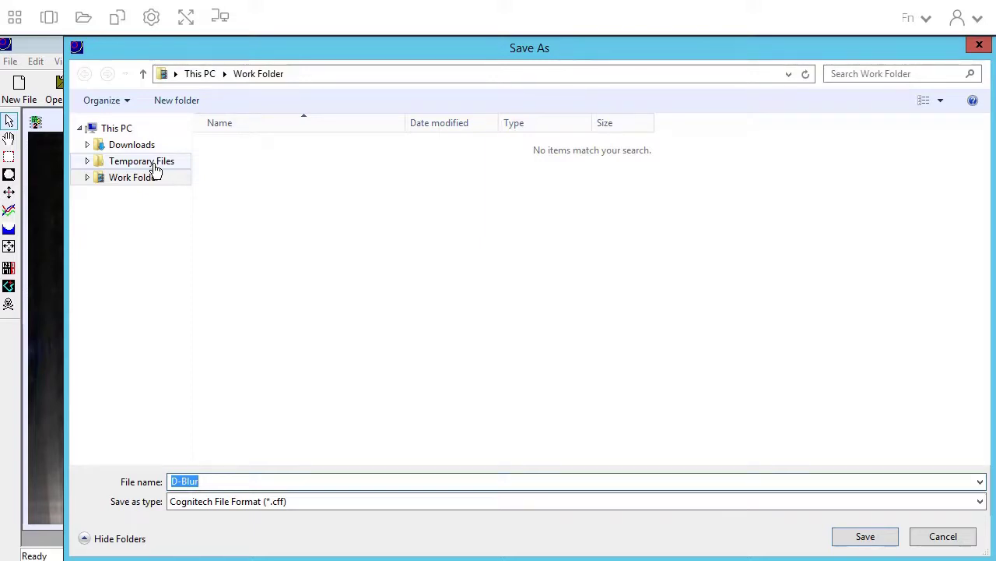
pyautogui.click(155, 169)
pyautogui.click(279, 499)
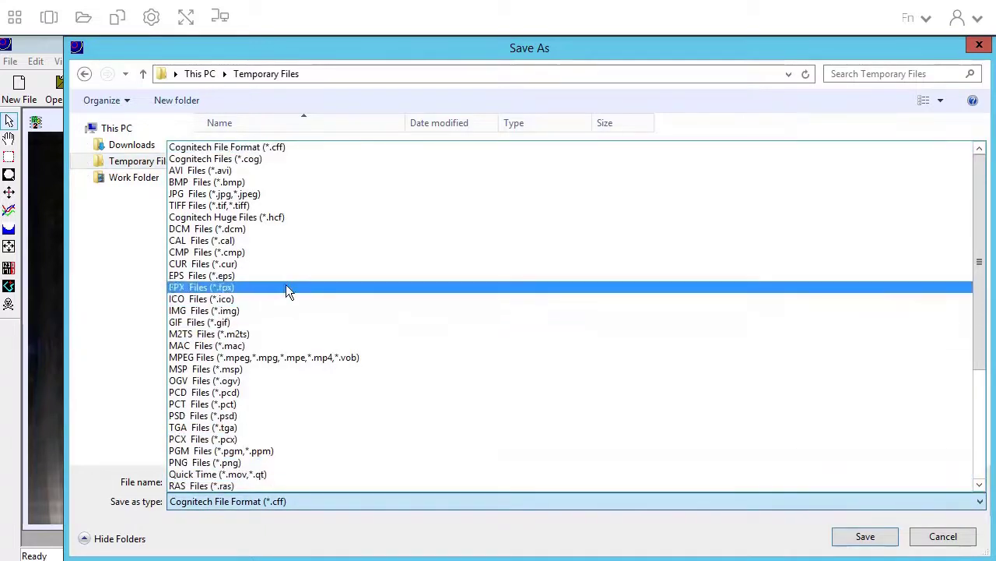
pyautogui.click(267, 194)
pyautogui.click(709, 502)
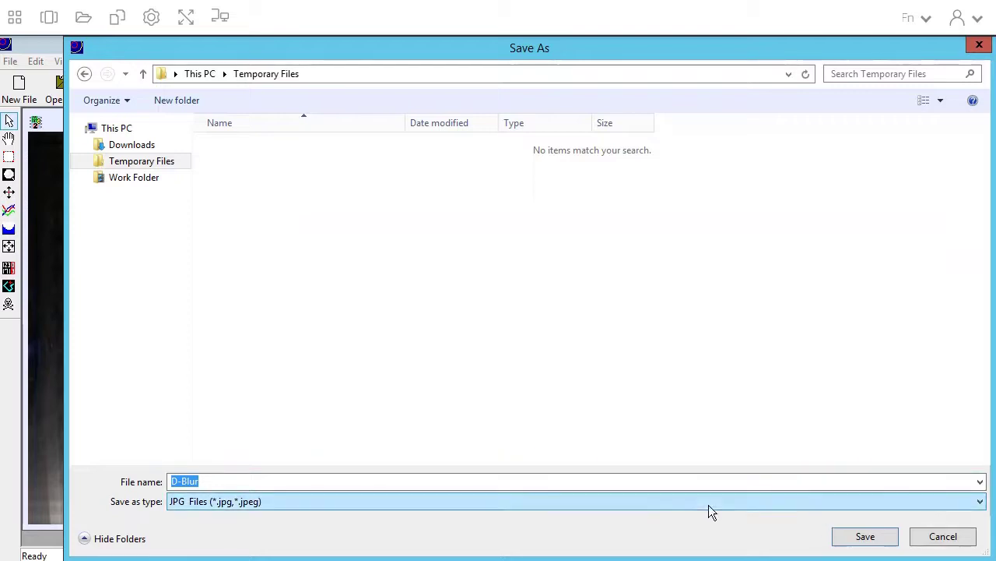
pyautogui.click(652, 502)
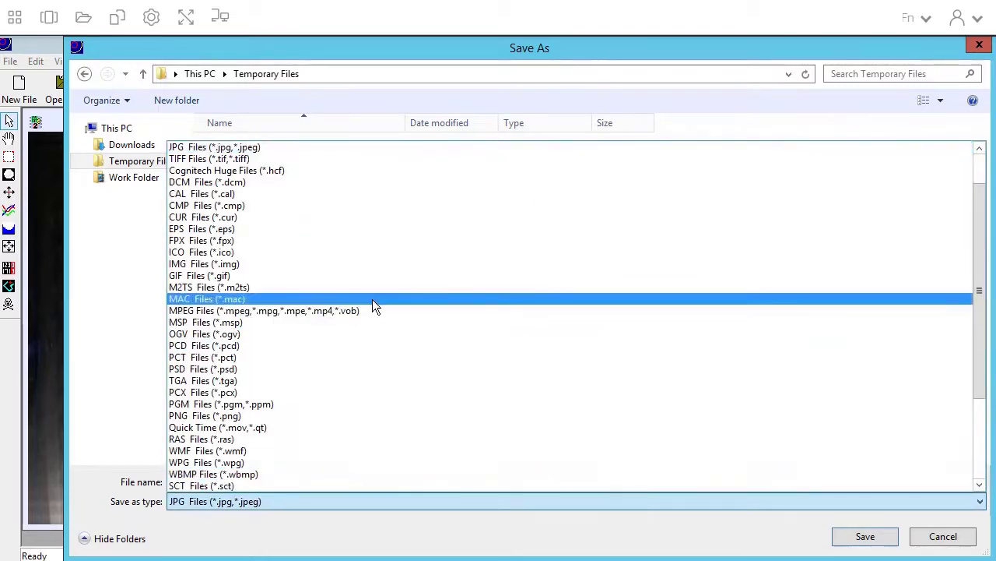
pyautogui.scroll(2, 372, 299)
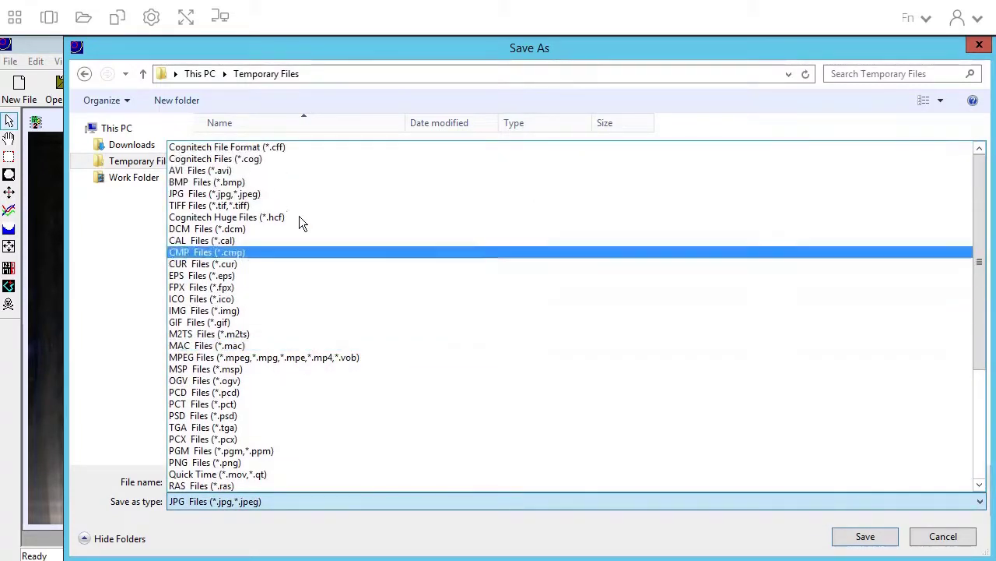
pyautogui.click(233, 194)
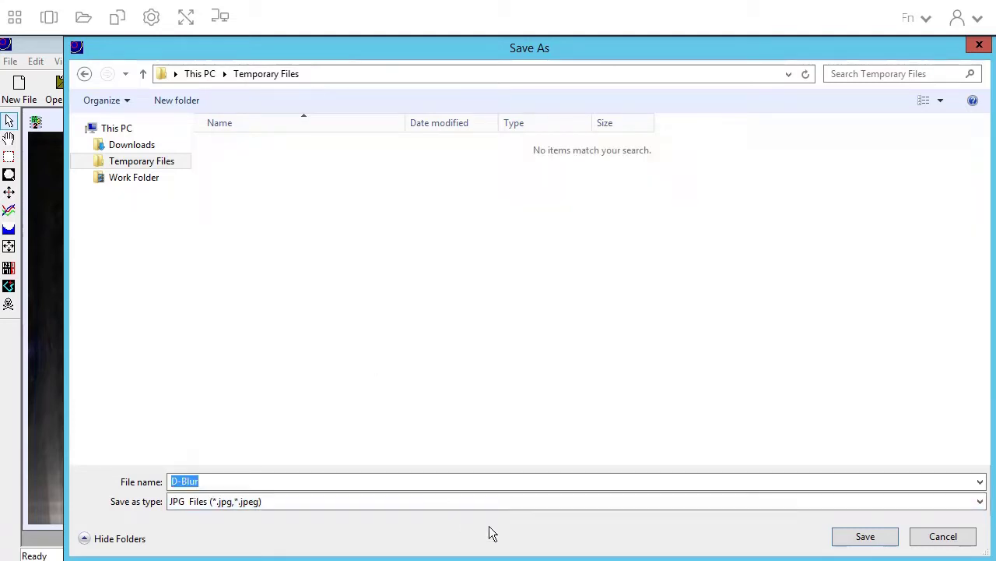
pyautogui.click(240, 482)
pyautogui.write('red')
pyautogui.click(853, 543)
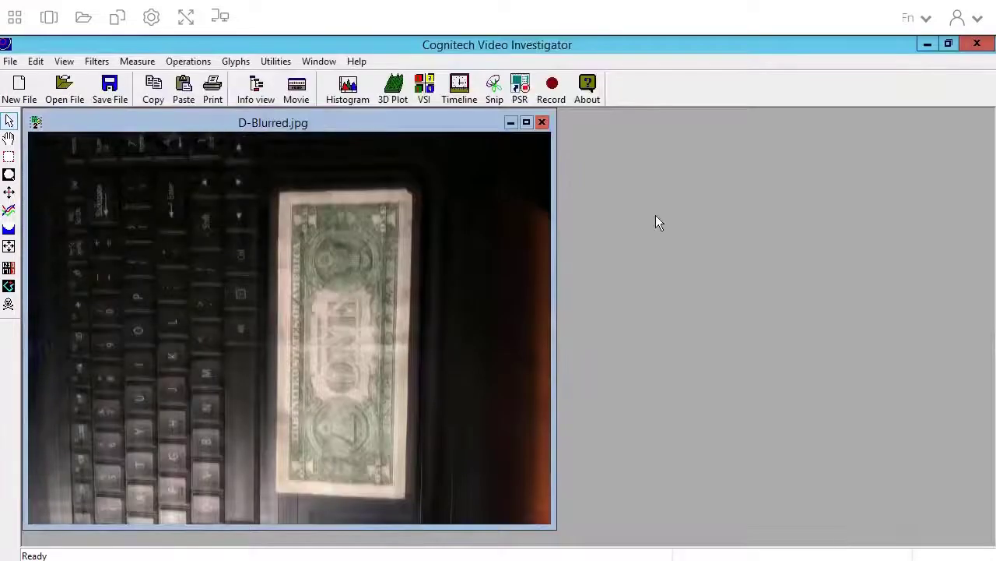
# - Download D-Blurred.jpg from the Temporary Files folder in My Files to the local computer and view it in Photos
pyautogui.click(84, 24)
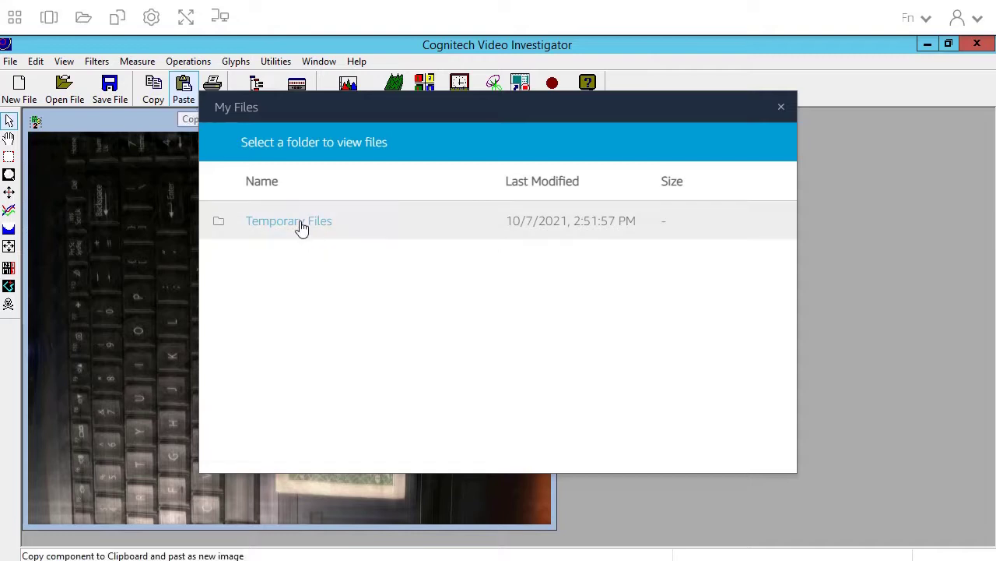
pyautogui.click(302, 226)
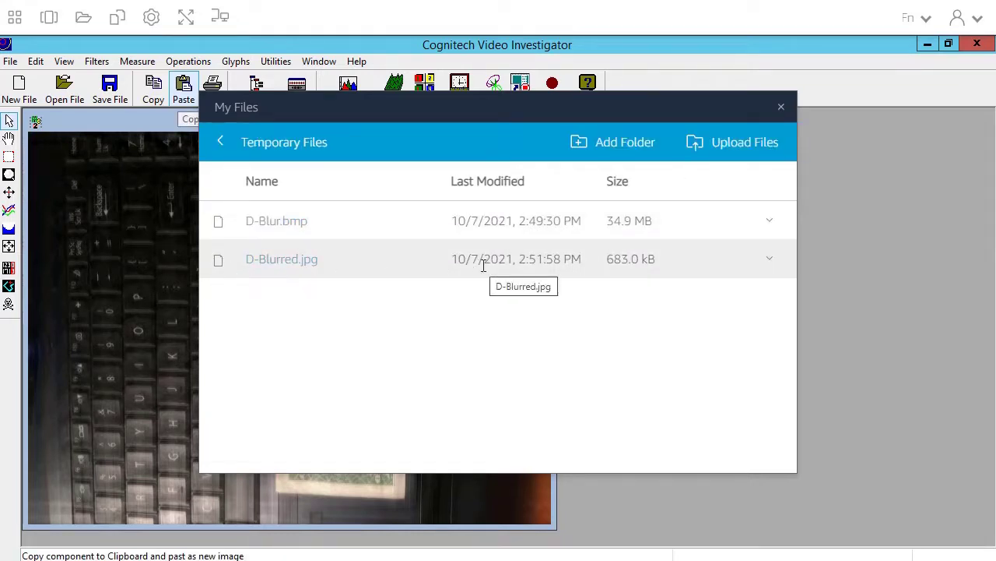
pyautogui.click(254, 266)
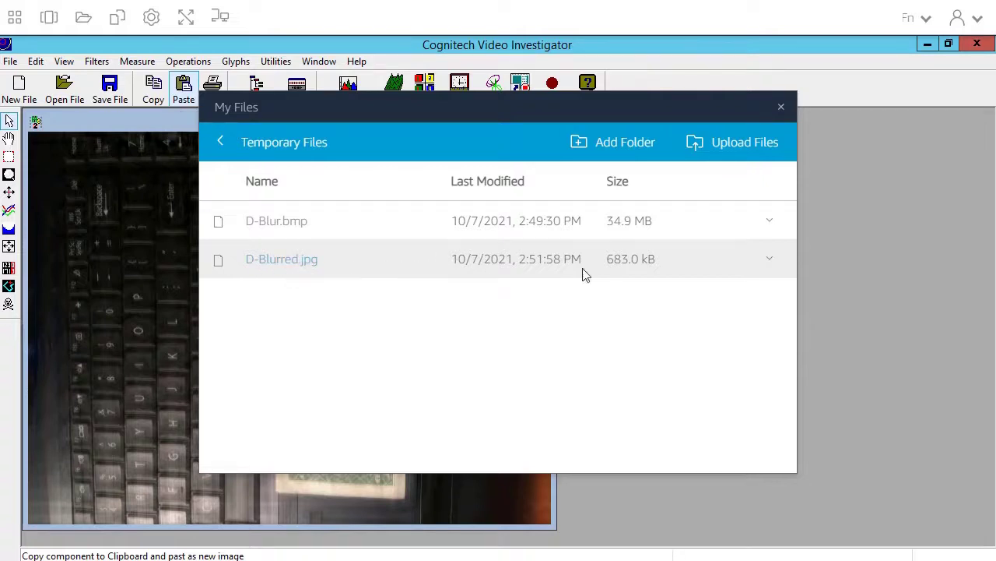
pyautogui.click(768, 261)
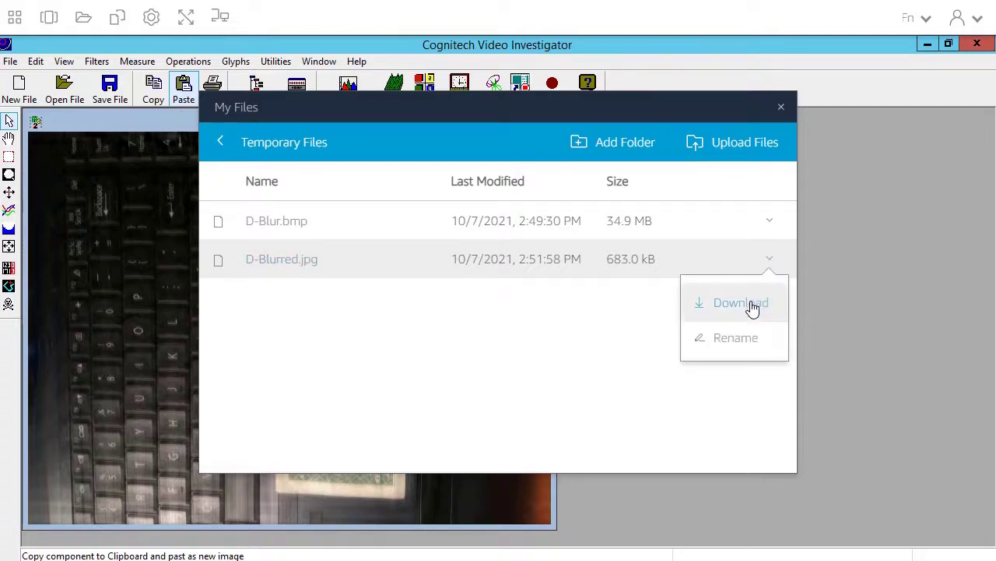
pyautogui.click(747, 305)
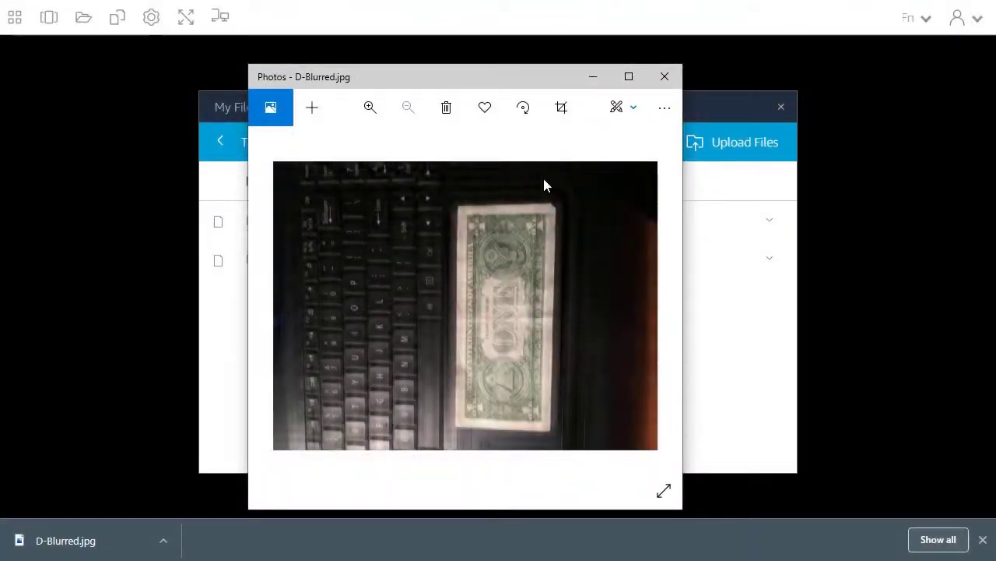
pyautogui.moveTo(461, 77); pyautogui.dragTo(433, 77)
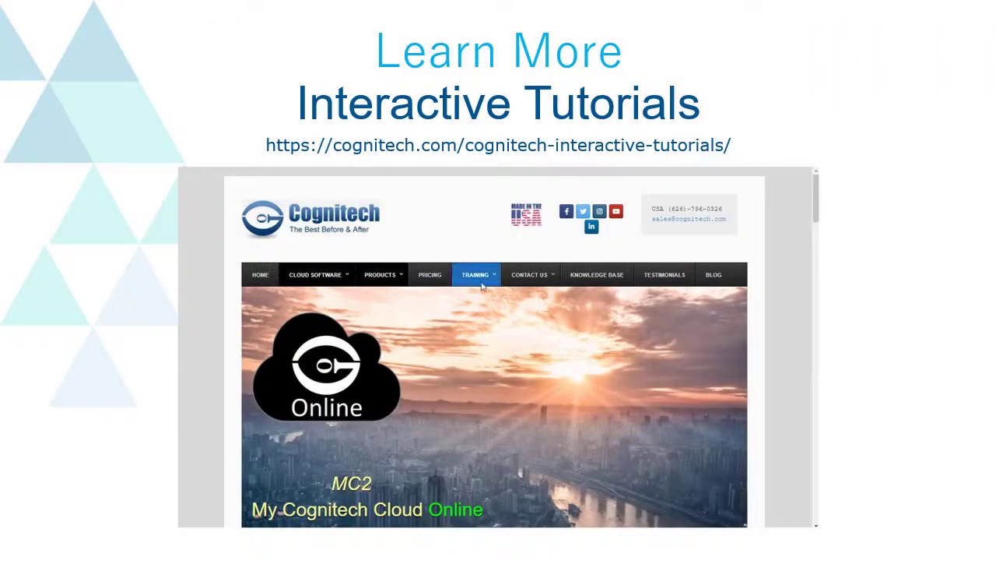
# - Show the training resources offered on the Cognitech website
pyautogui.moveTo(488, 283)
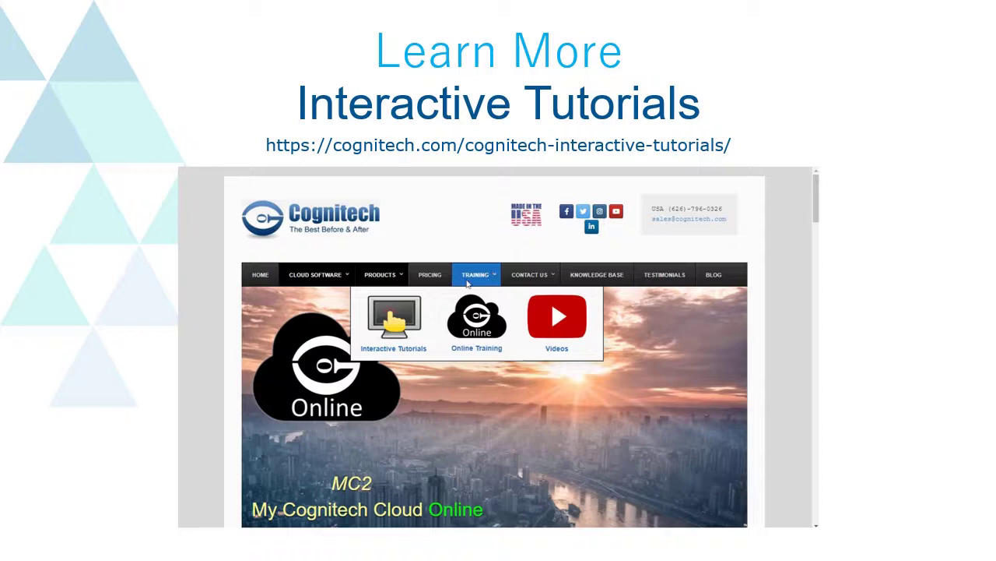